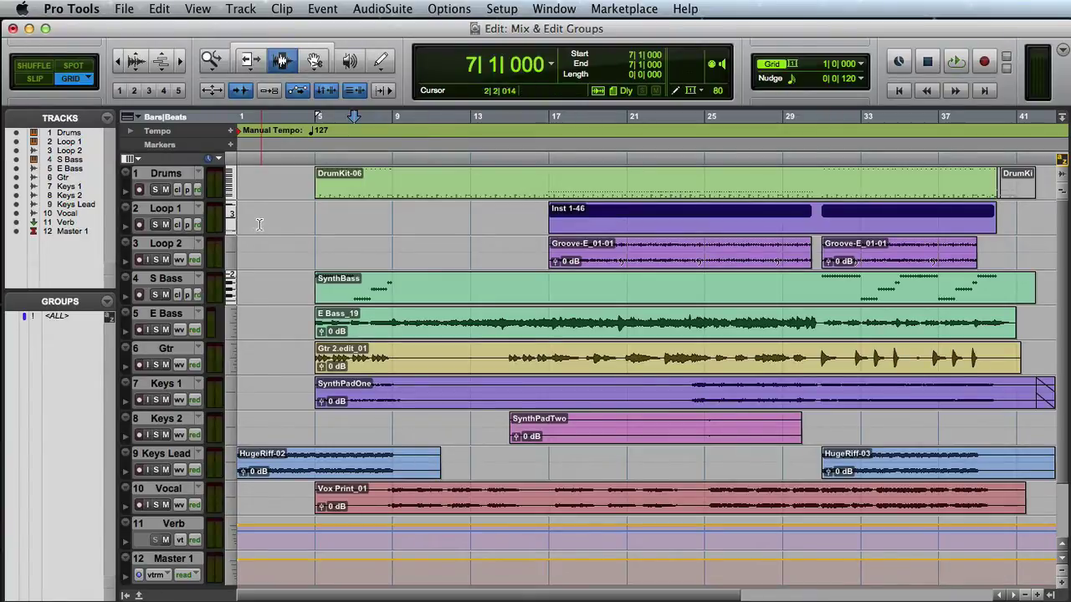
Select the Drums, Loop 1 and Loop 2 tracks and start a new group from them
click(168, 172)
shift+click(166, 208)
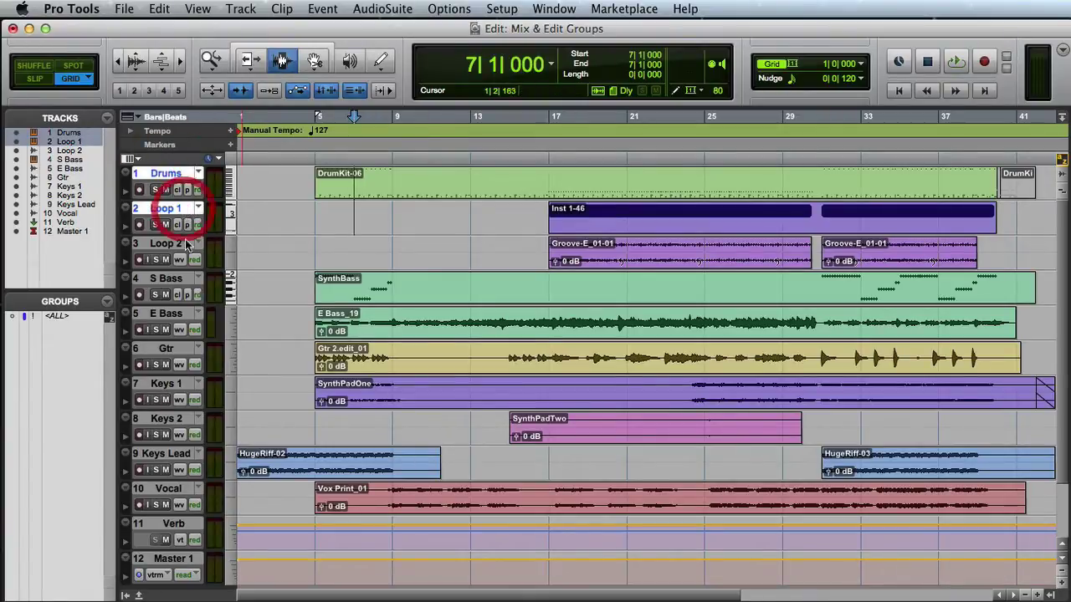
shift+click(166, 243)
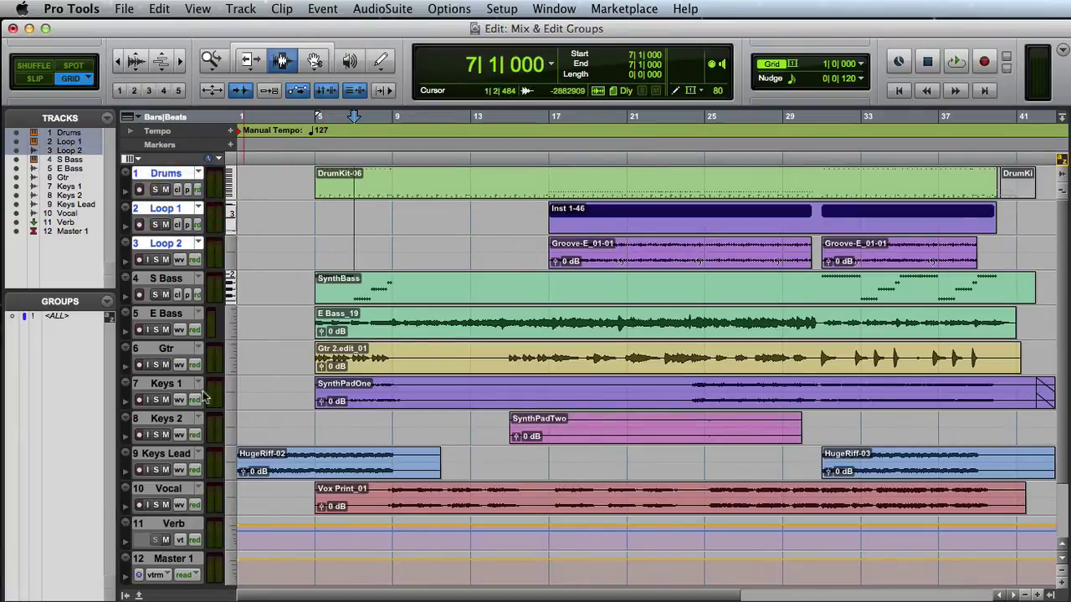
click(107, 302)
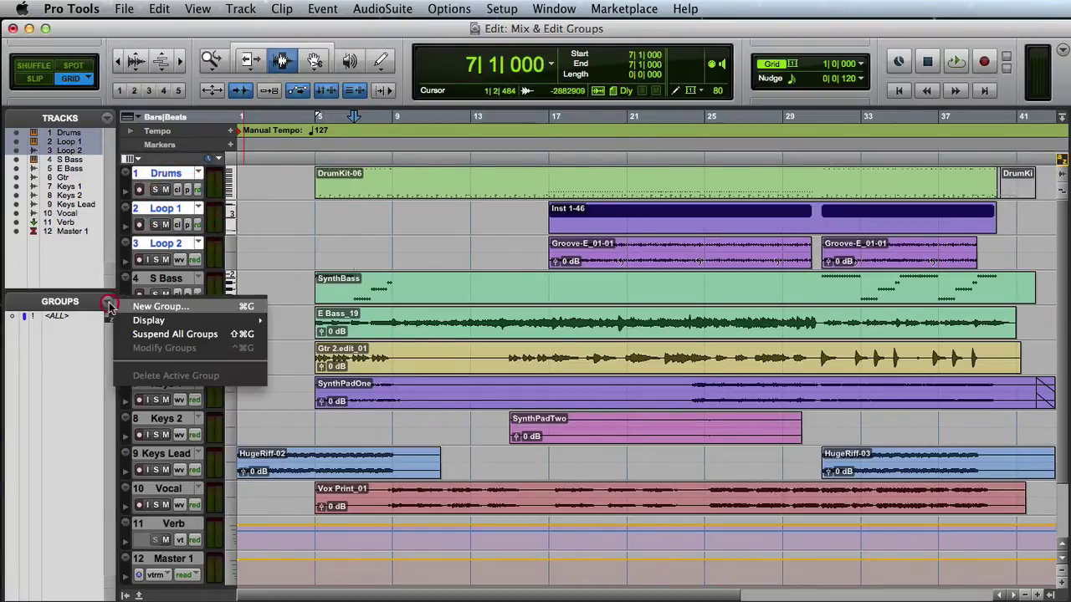
Create a Mix/Edit group named Drums with ID d from the selected tracks
click(210, 307)
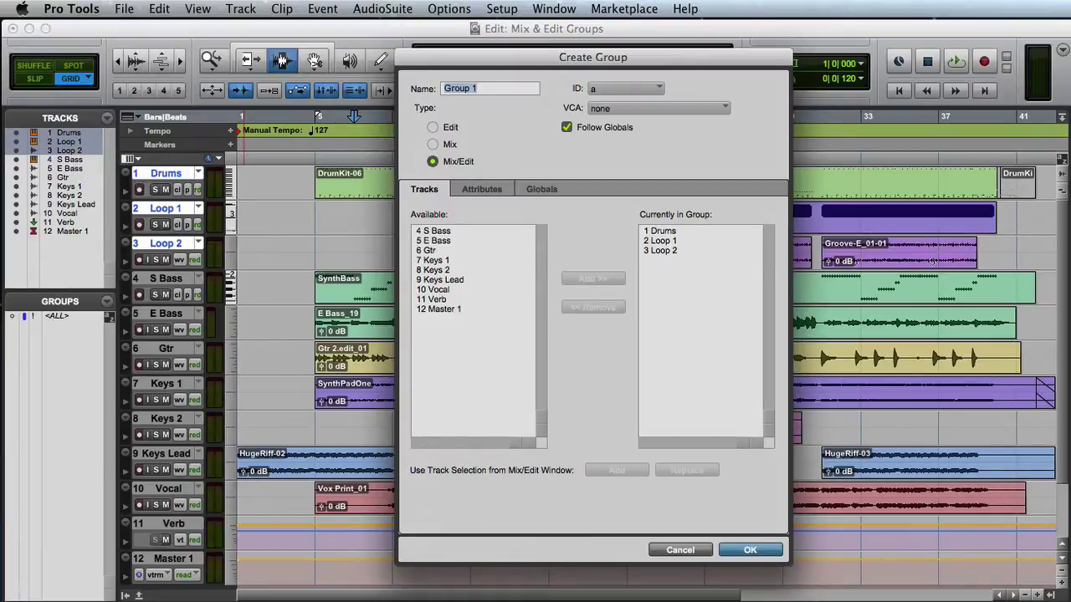
text(Drums)
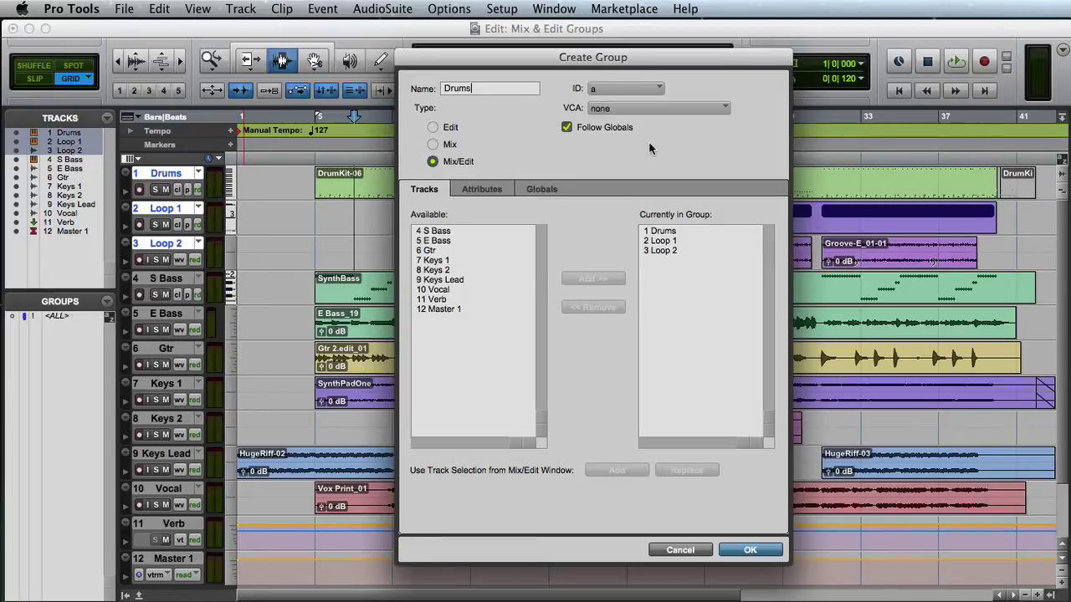
click(643, 92)
mouse_move(678, 94)
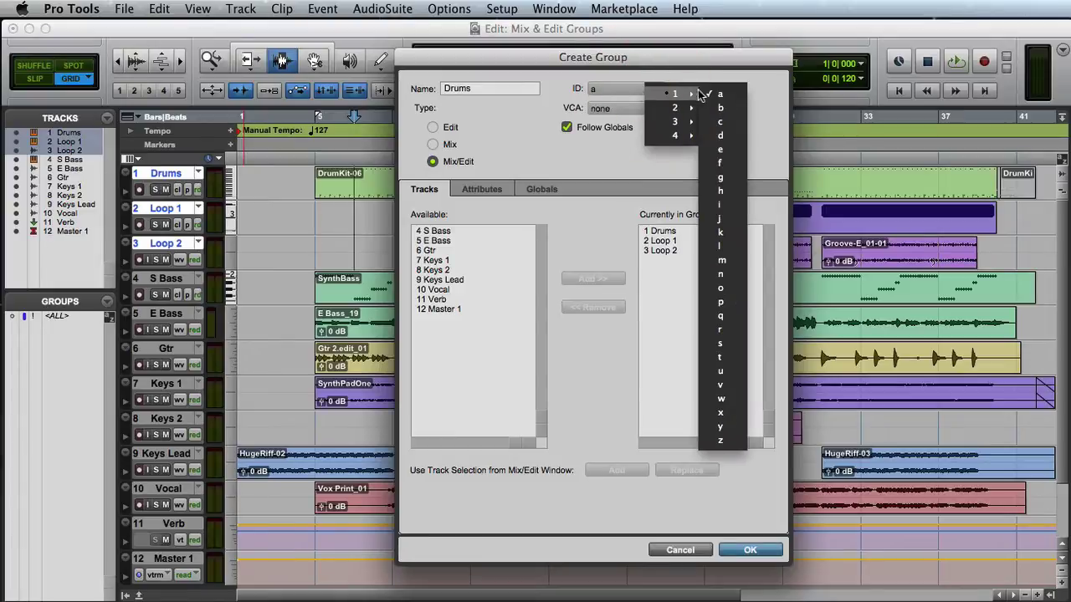
click(728, 137)
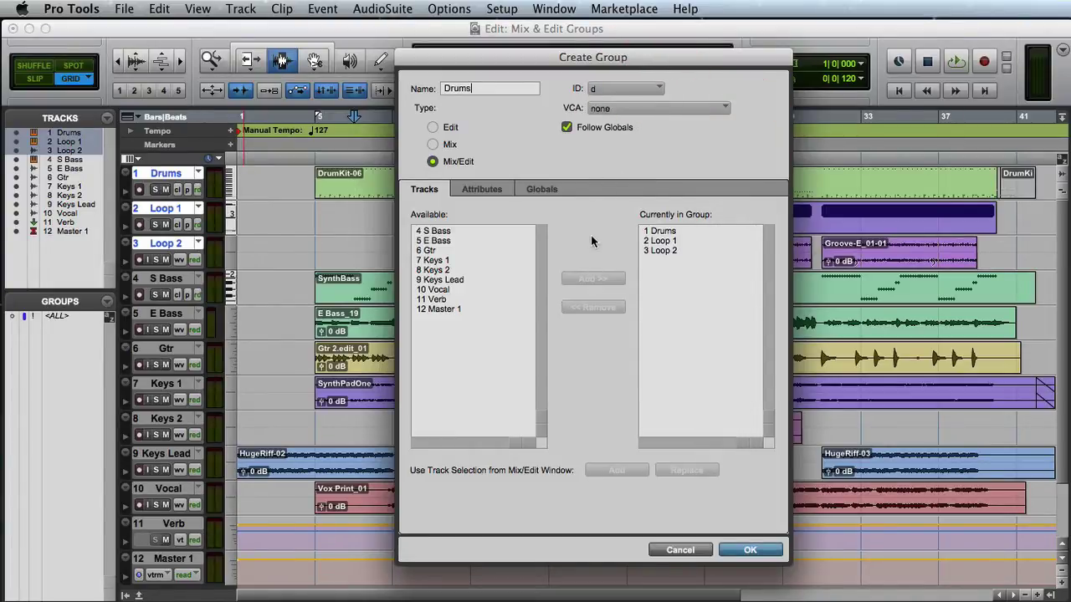
click(433, 127)
click(432, 143)
click(432, 161)
click(750, 549)
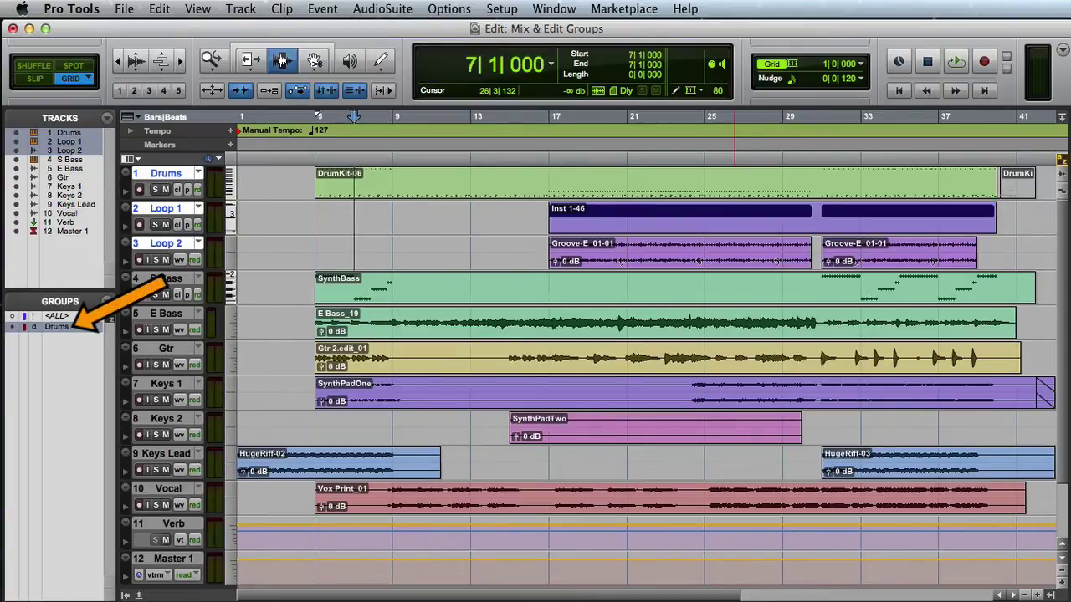
Show MIDI notes on Drums and Loop 1 and make the grouped tracks two sizes taller
key(super+equal)
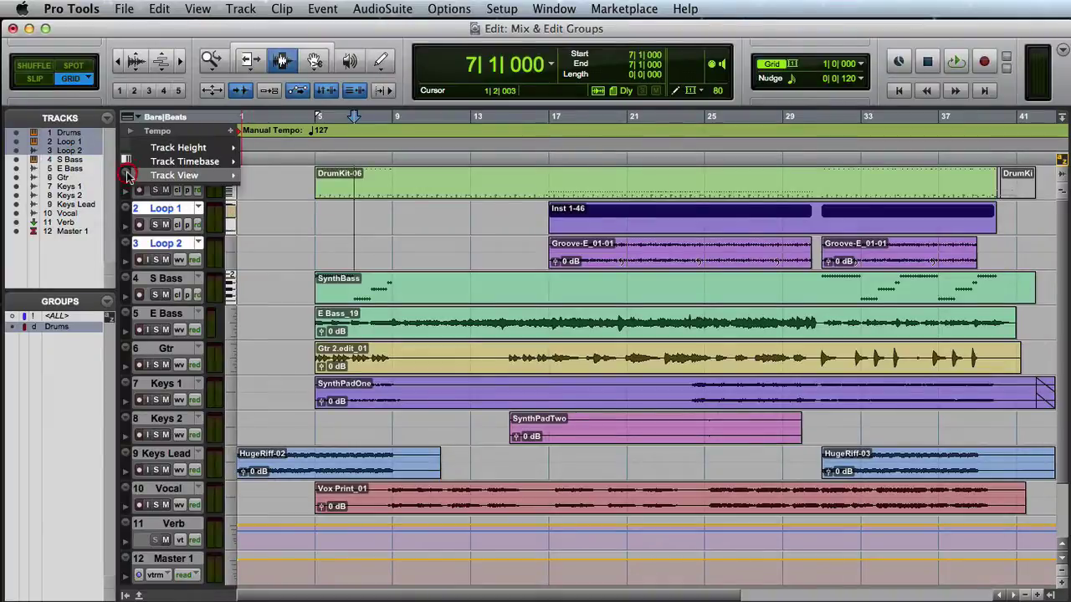
mouse_move(188, 175)
click(263, 206)
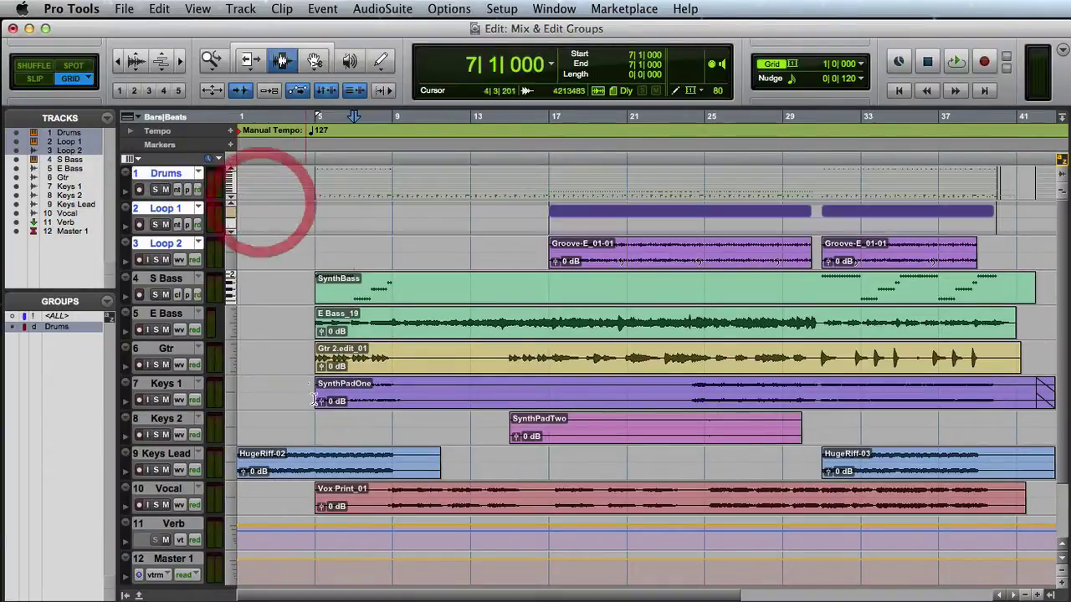
key(ctrl+Up)
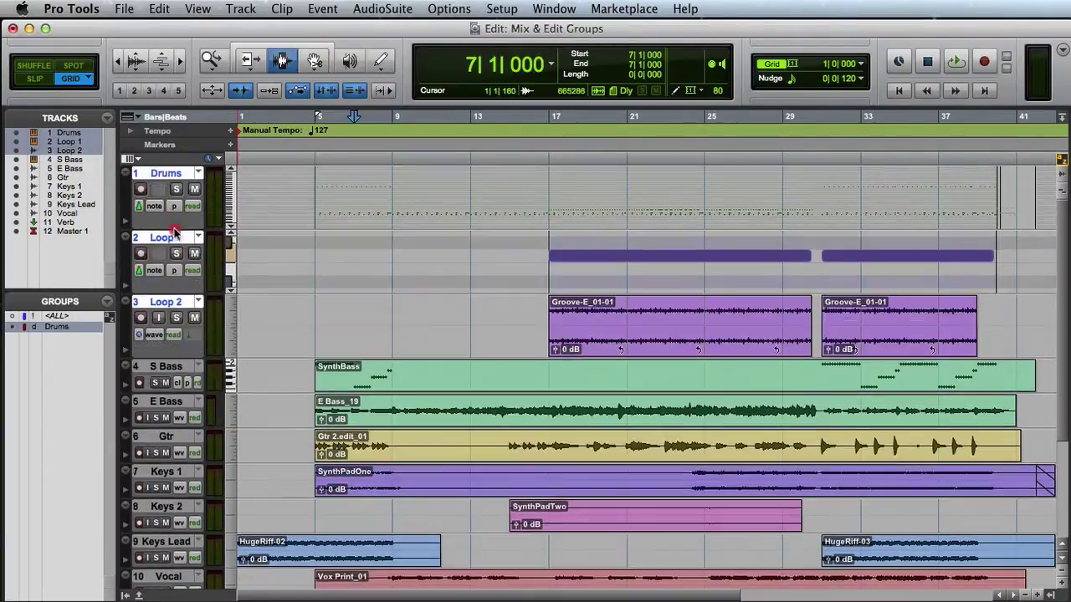
key(ctrl+Up)
Set the grouped tracks' timebase to Samples, delete bars 17–21, and show the Mix window
click(140, 238)
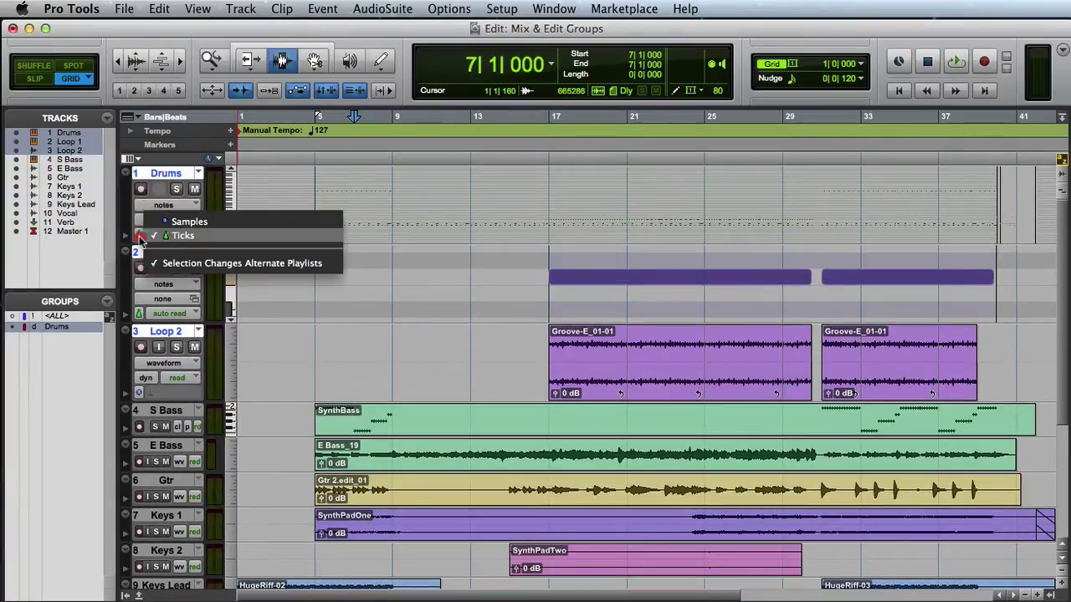
click(186, 221)
drag(552, 230, 613, 213)
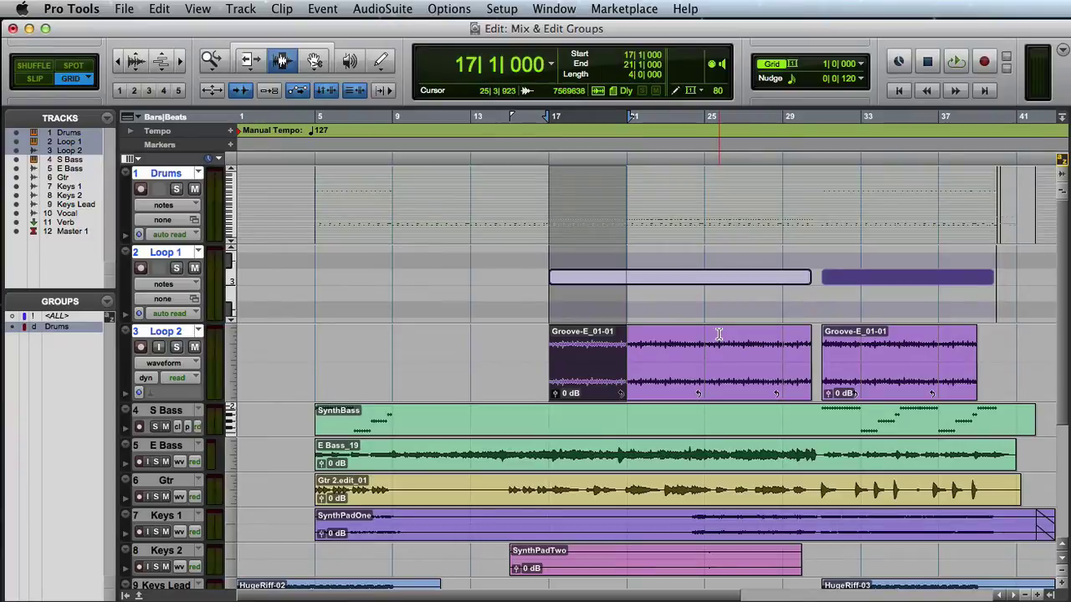
key(Delete)
key(super+equal)
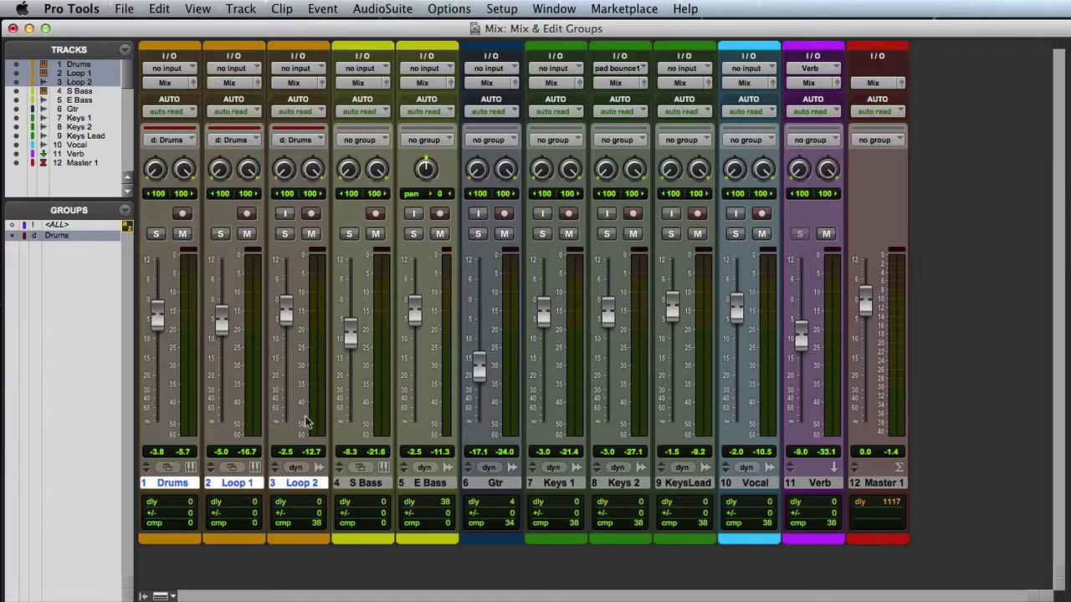
Lower the grouped faders to -4.5, -5.7 and -3.2 dB, toggle mute, and set automation to touch
mouse_move(281, 317)
mouse_down()
mouse_move(282, 334)
mouse_move(282, 315)
mouse_up()
click(310, 233)
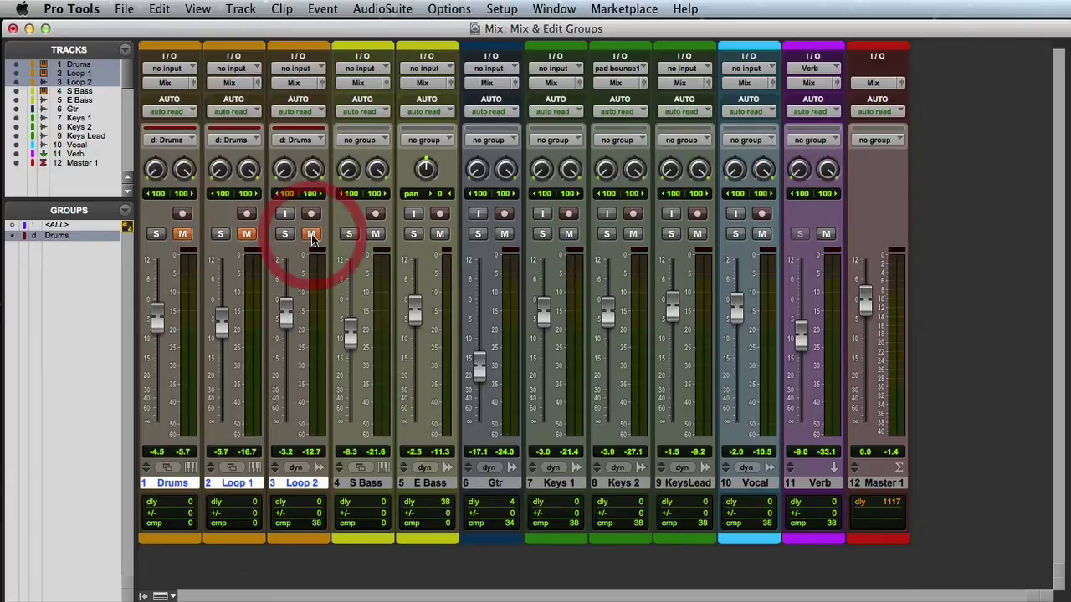
click(296, 111)
click(307, 123)
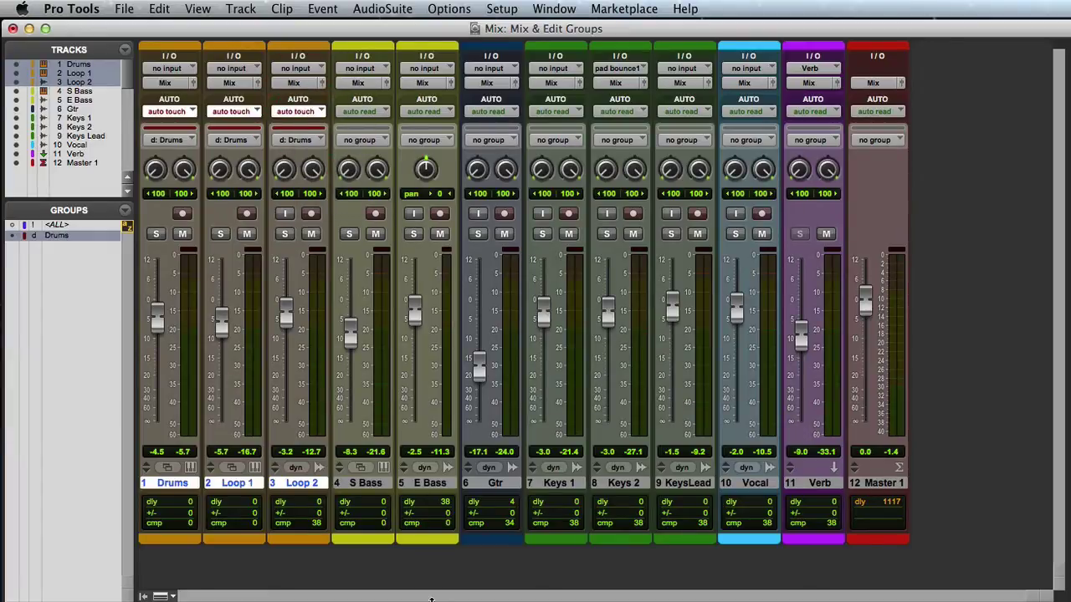
key(super+equal)
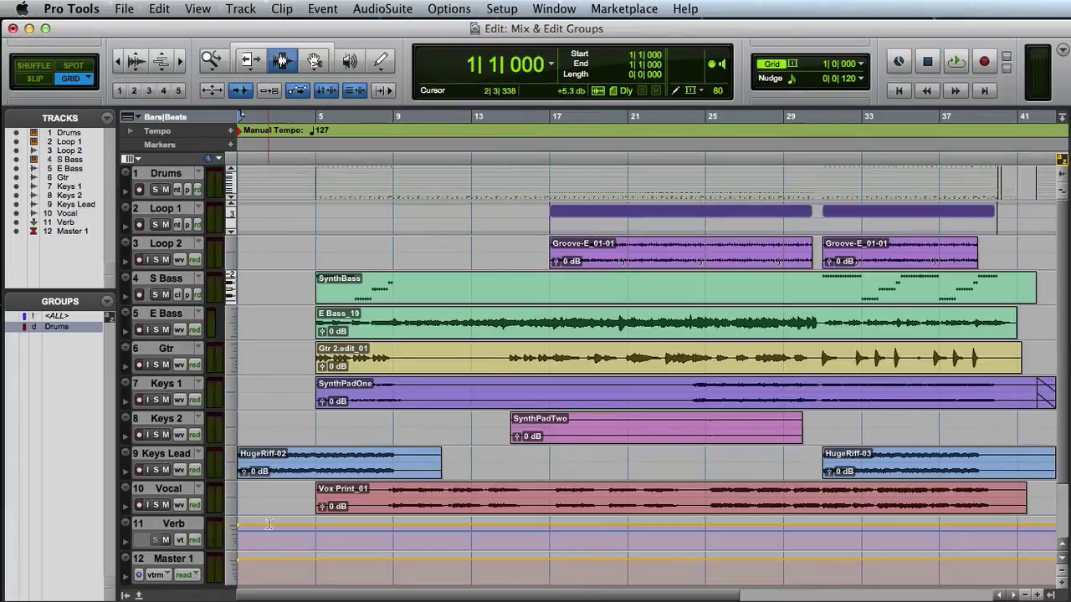
Group S Bass and E Bass into a new group named Basses
click(165, 278)
shift+click(165, 313)
key(super+g)
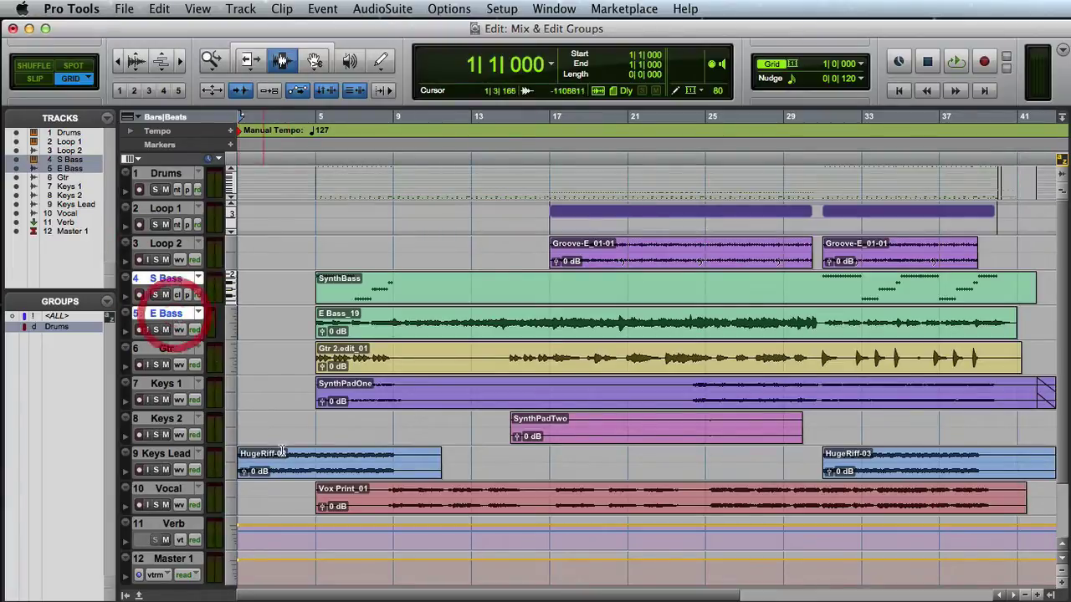
text(Basses)
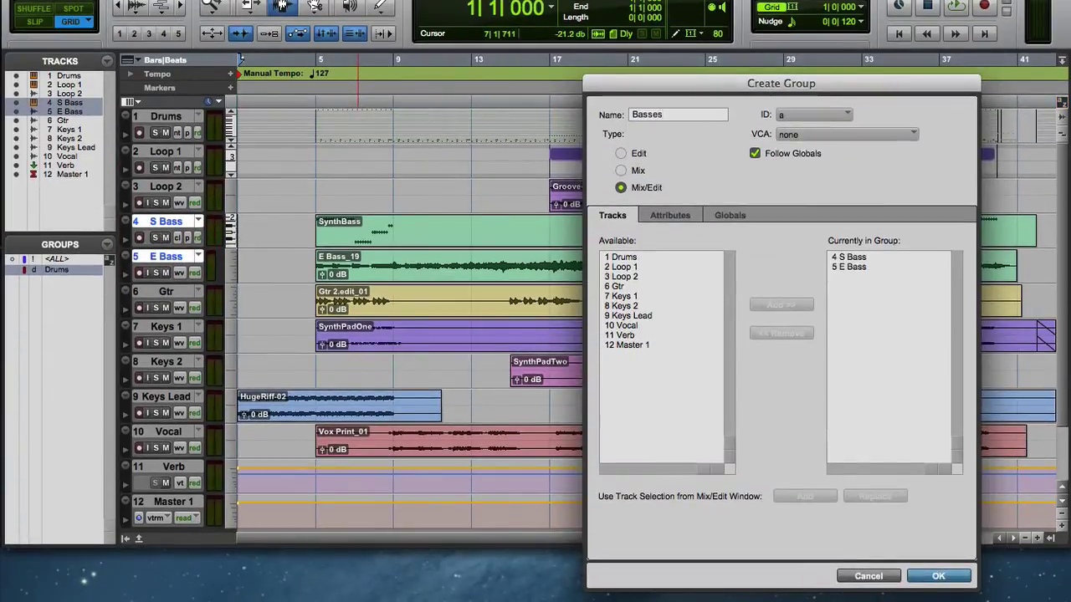
key(Return)
Select Keys 1, Keys 2 and Keys Lead and start a new group from them
click(178, 369)
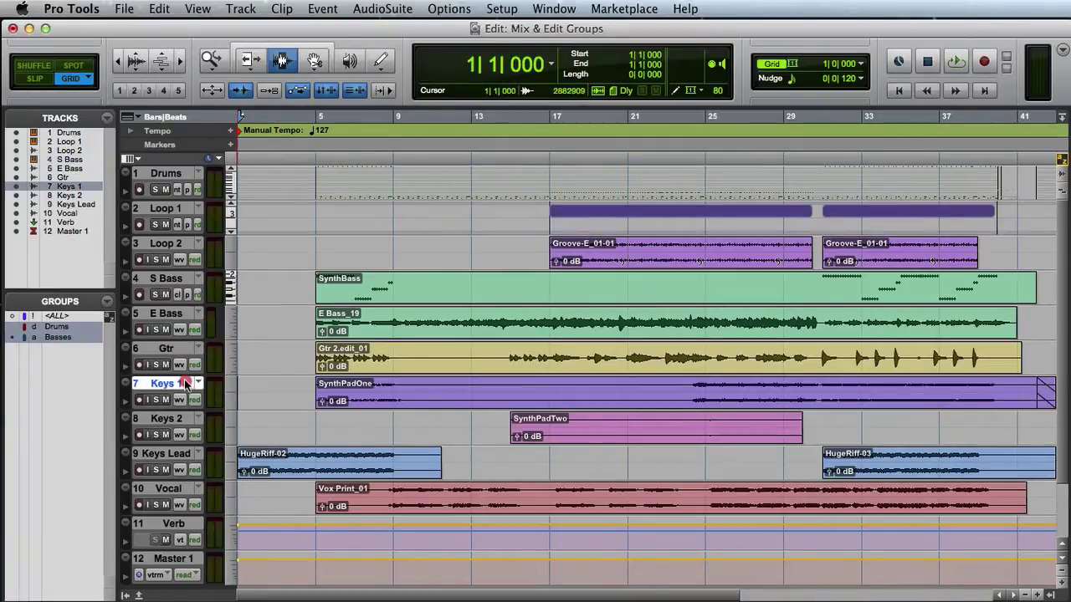
shift+click(171, 452)
key(super+g)
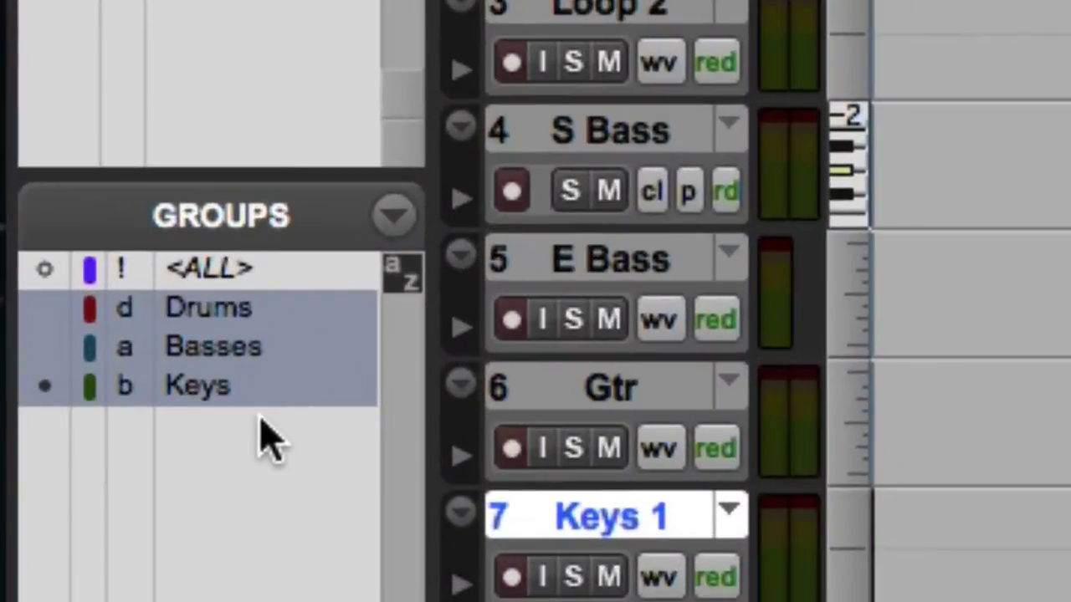
Toggle the Keys and Basses groups in the Groups list, then suspend all groups
click(65, 348)
click(266, 343)
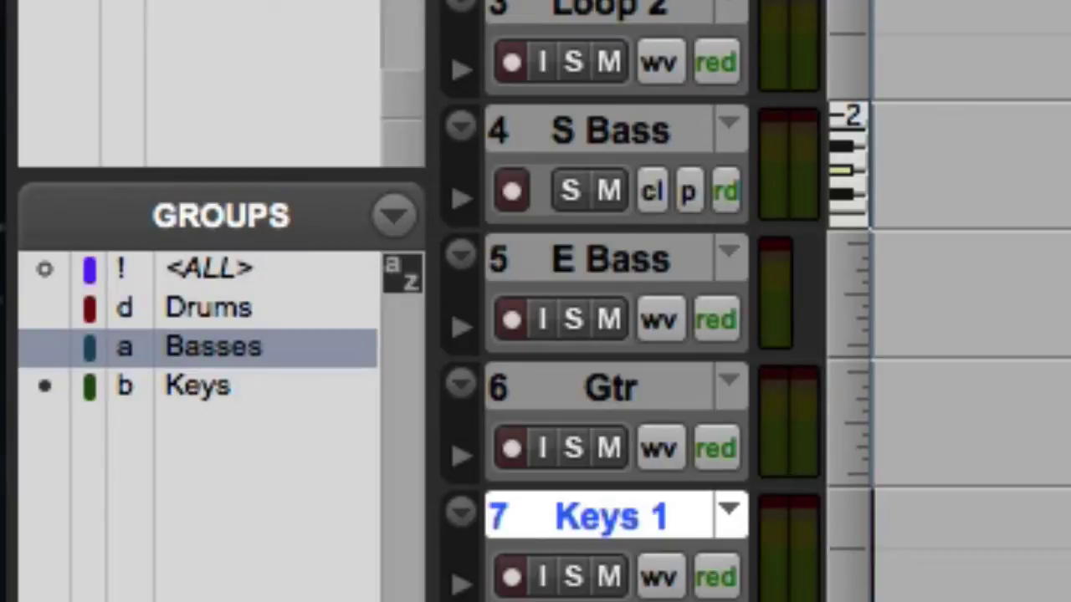
click(398, 217)
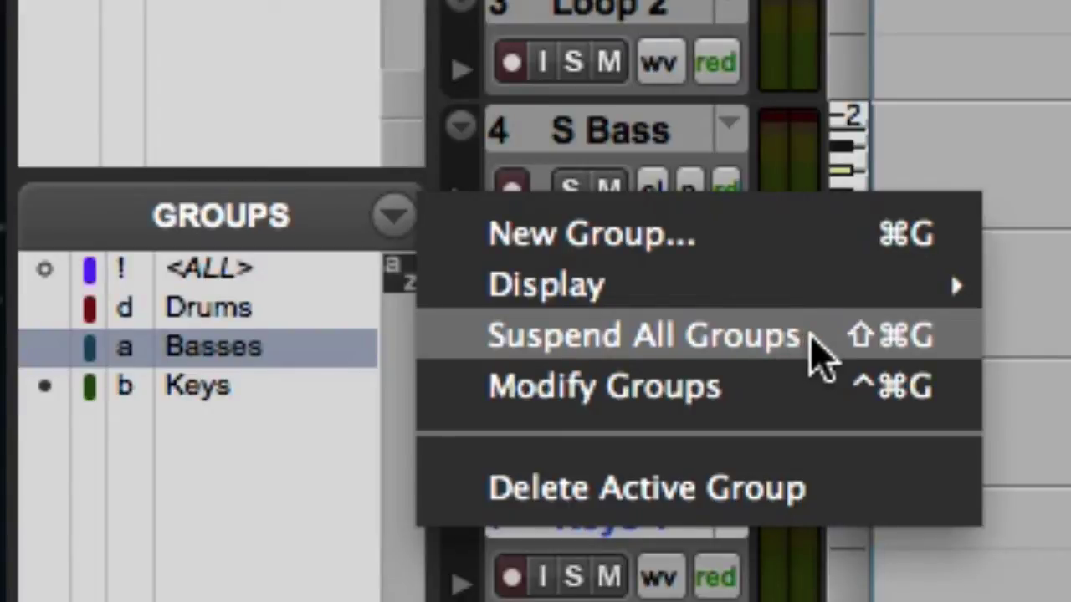
click(809, 336)
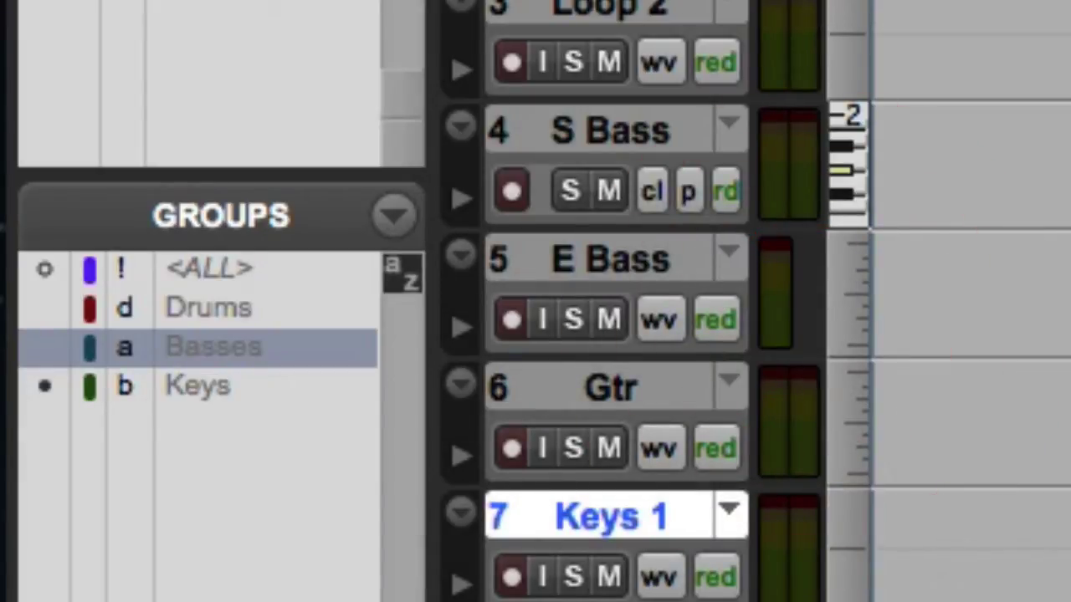
click(395, 216)
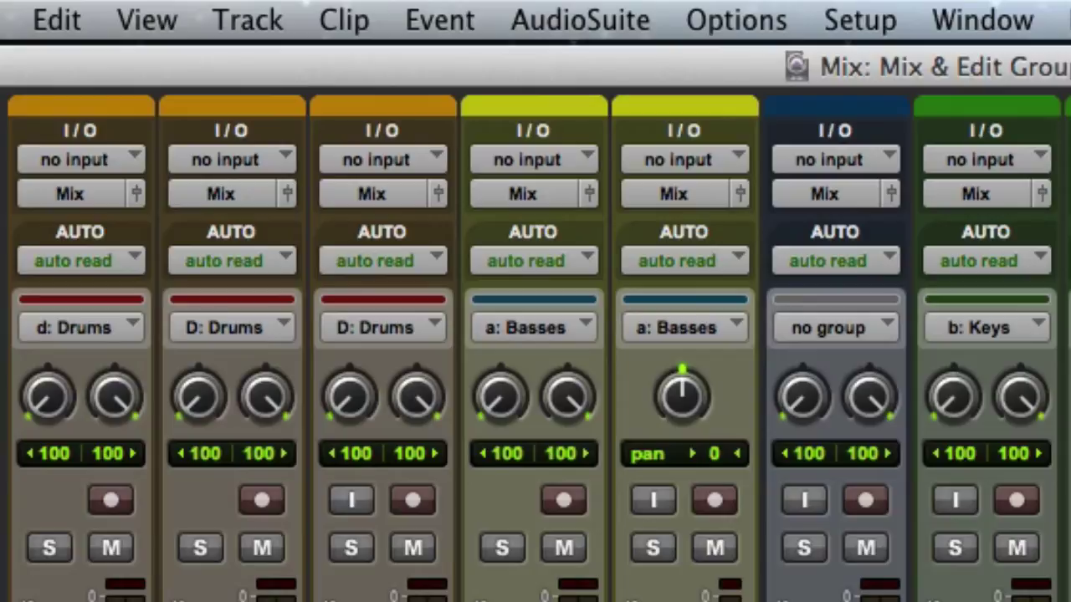
Show a mixer track's group choices, including the d – Drums and c – Loops submenus
click(222, 334)
mouse_move(249, 330)
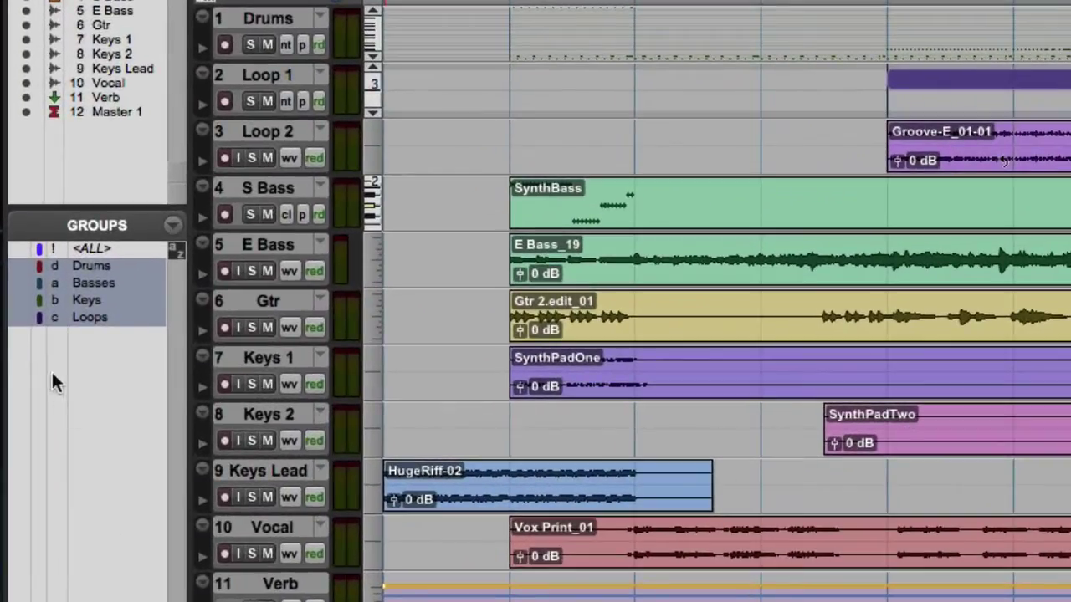
Select the tracks of the Loops, Basses and then Keys groups from the Groups list
click(16, 319)
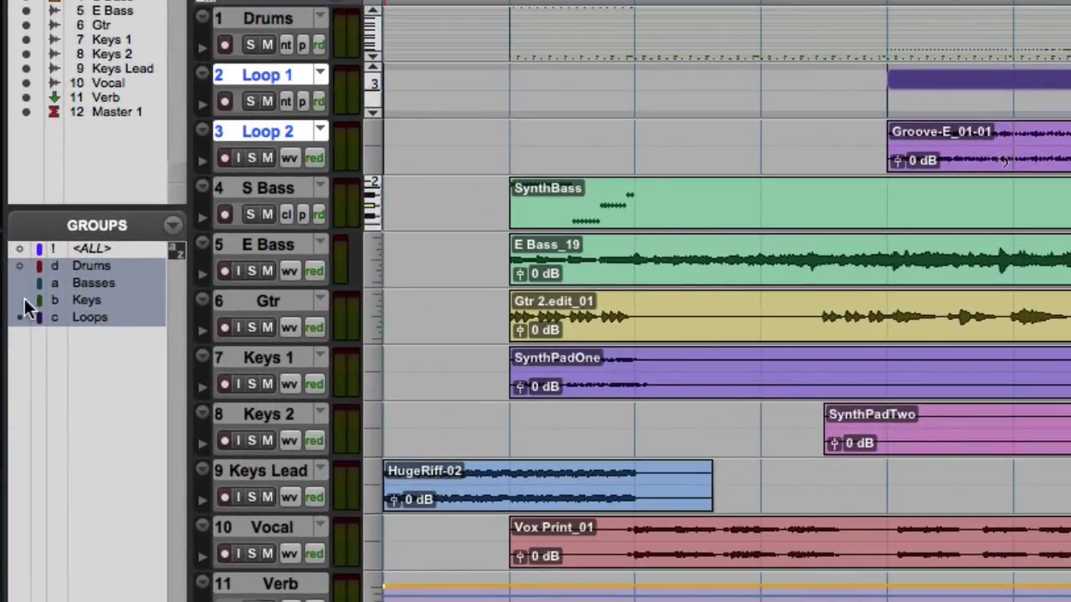
click(22, 284)
click(20, 301)
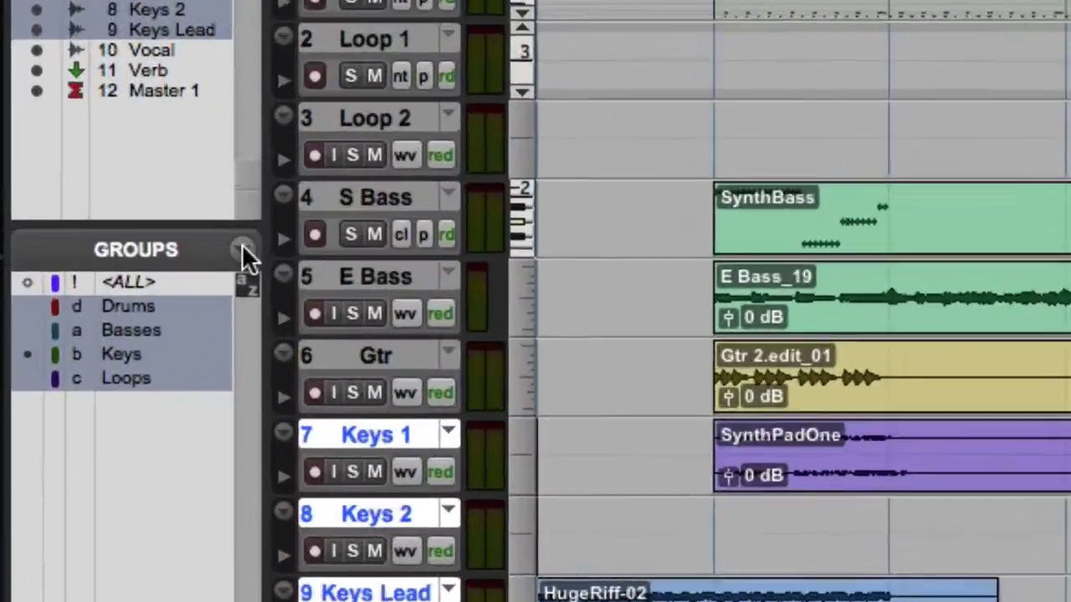
Open the Loops group's Modify dialog from its right-click menu in the Groups list
click(112, 245)
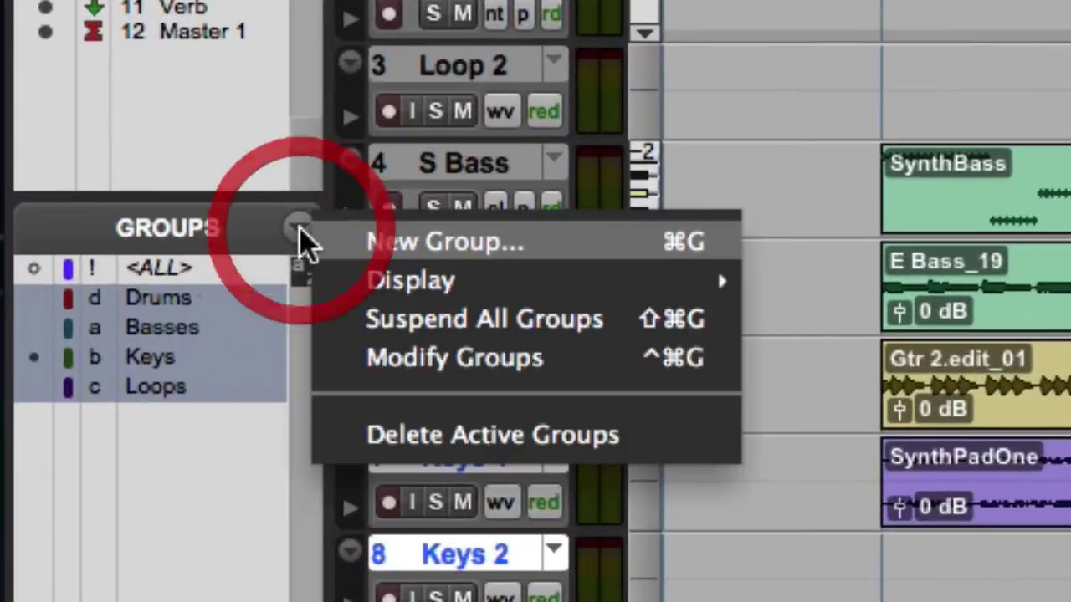
click(590, 357)
right_click(155, 391)
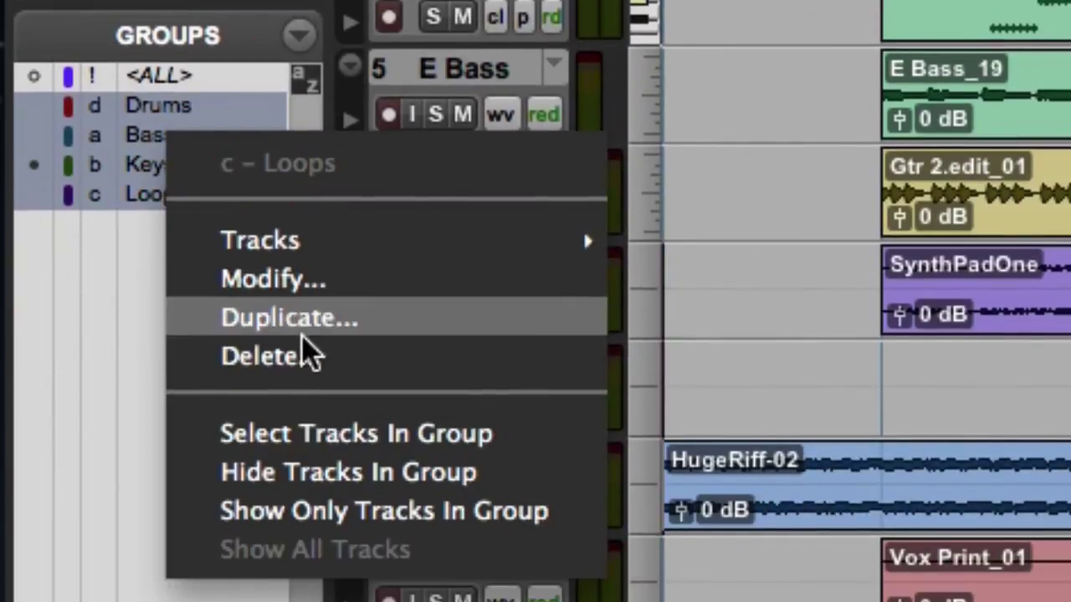
click(361, 280)
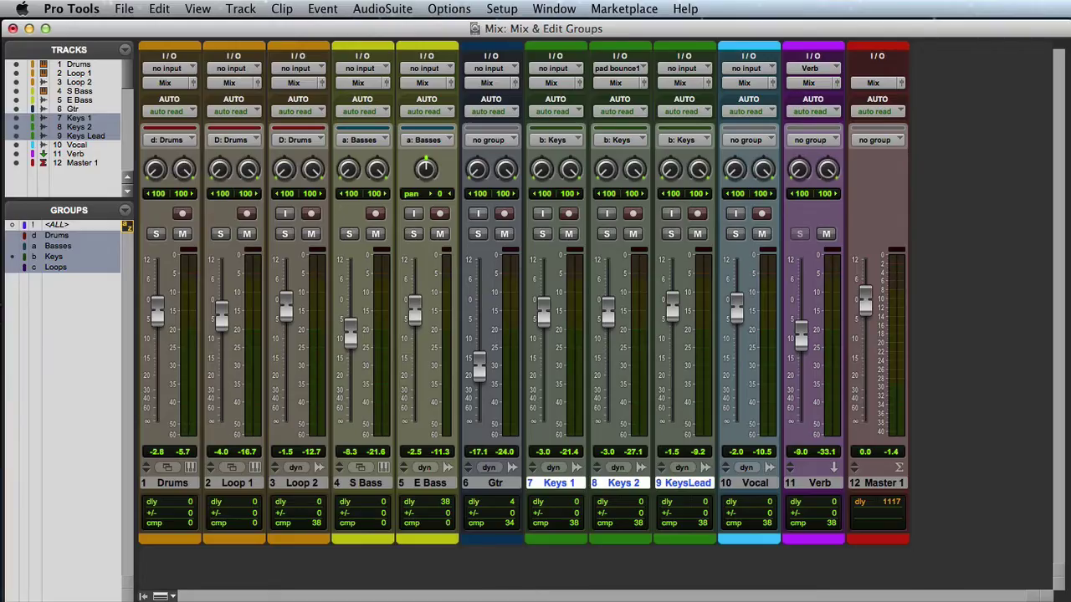
Choose Delete for the d – Drums group from the Drums track's group selector
click(167, 140)
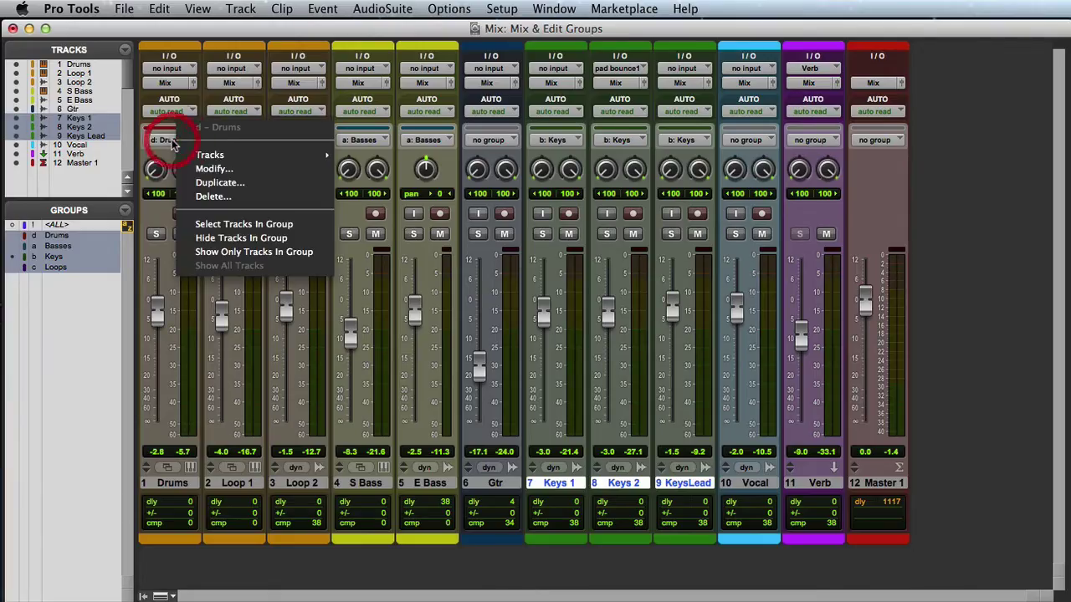
click(262, 201)
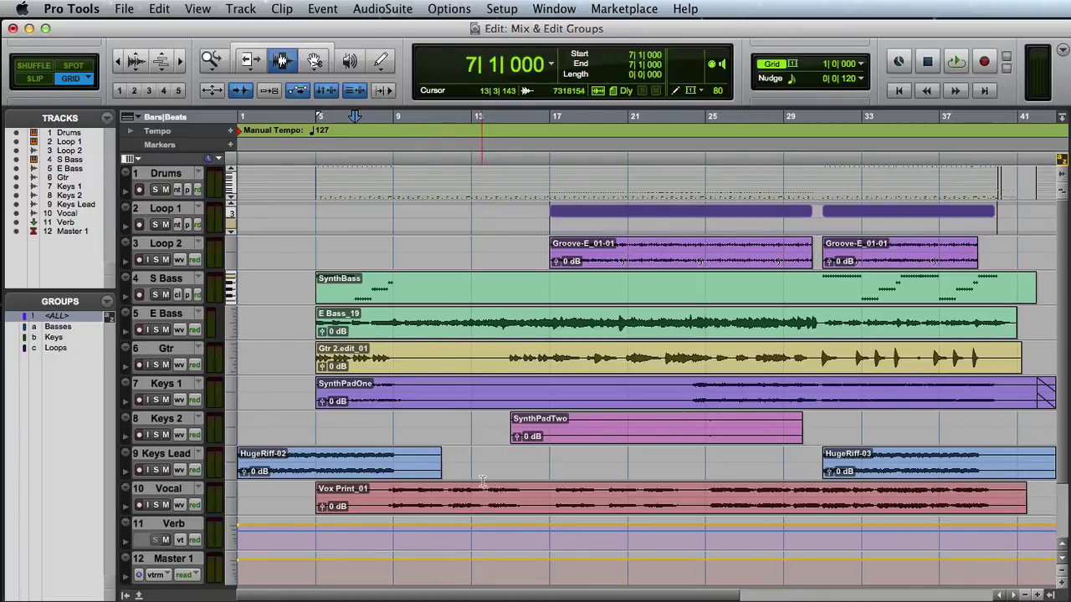
Select bars 13–21 across all tracks, delete, then adjust the Keys 1 fader in the Mix window
drag(475, 369, 618, 364)
key(Delete)
key(super+equal)
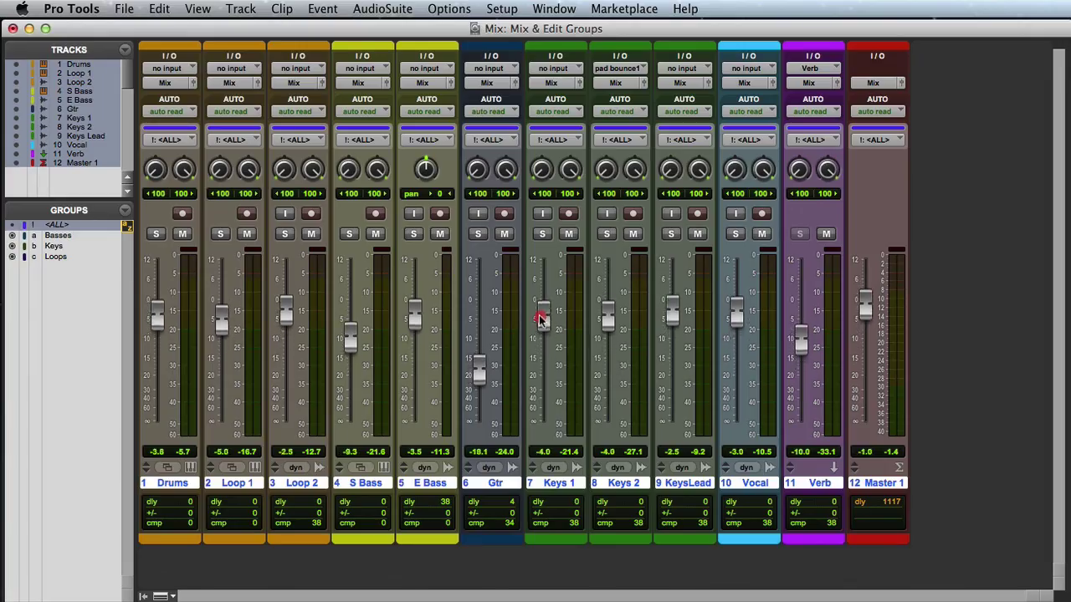
click(539, 315)
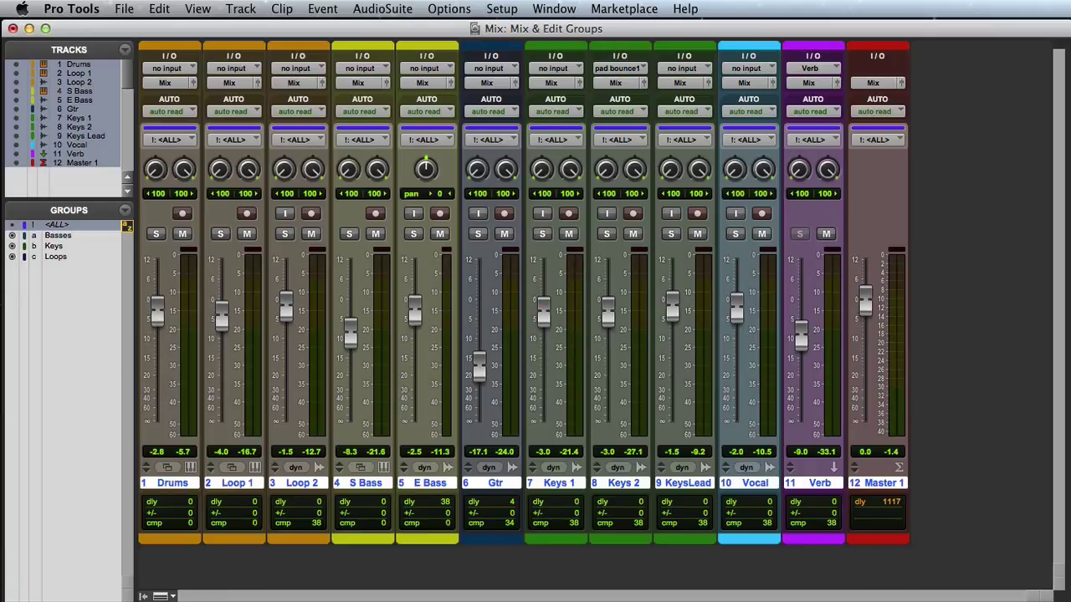